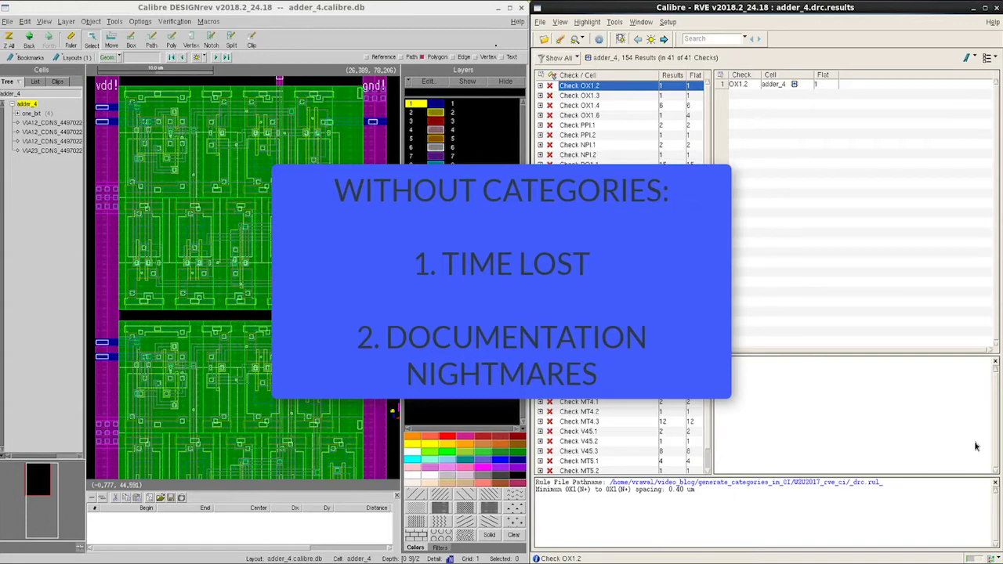
- Show the system-defined result filters for the adder_4 DRC results (154 results, 41 checks)
left_click(558, 58)
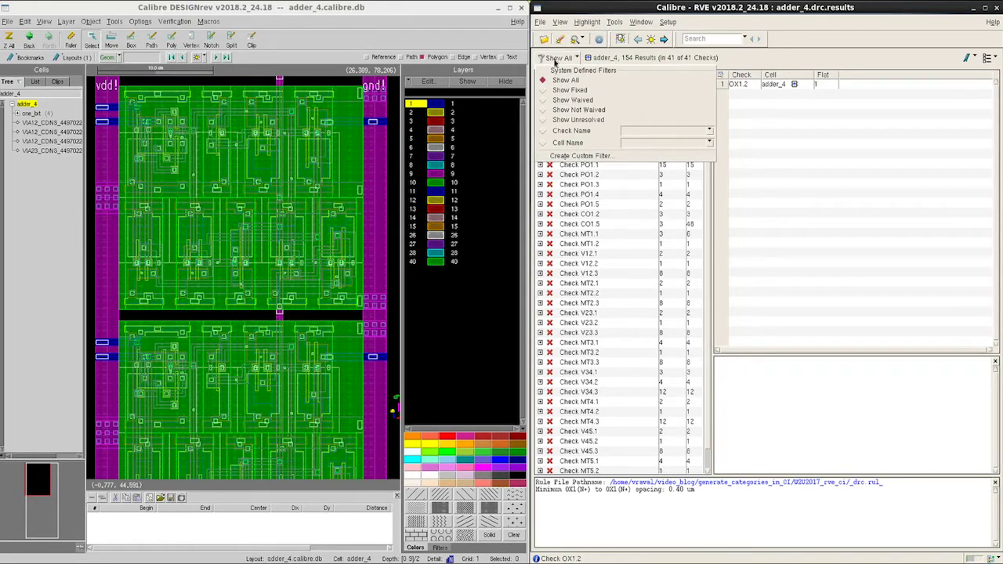
- Dismiss the filter list and close the Calibre RVE results viewer
left_click(554, 61)
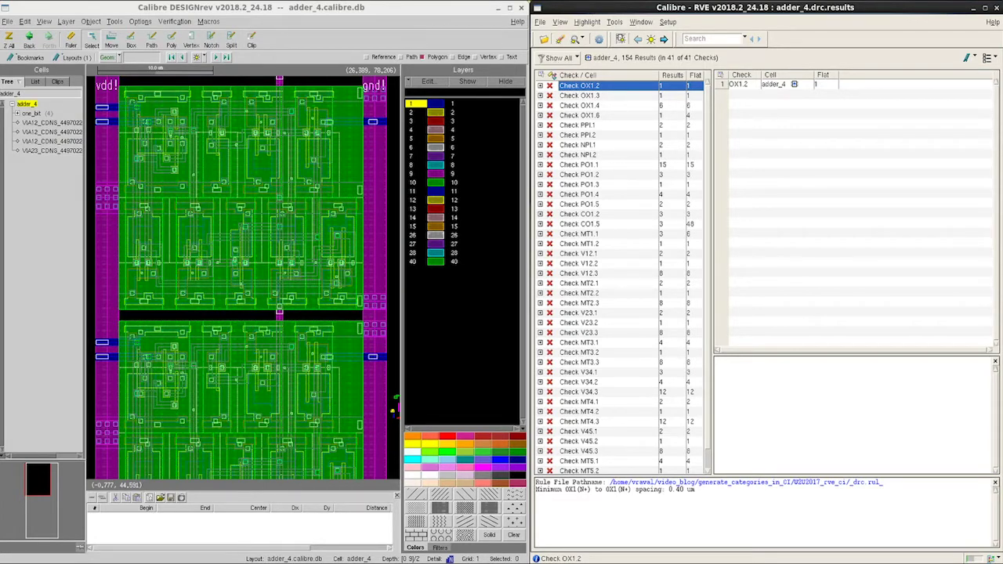
left_click(996, 9)
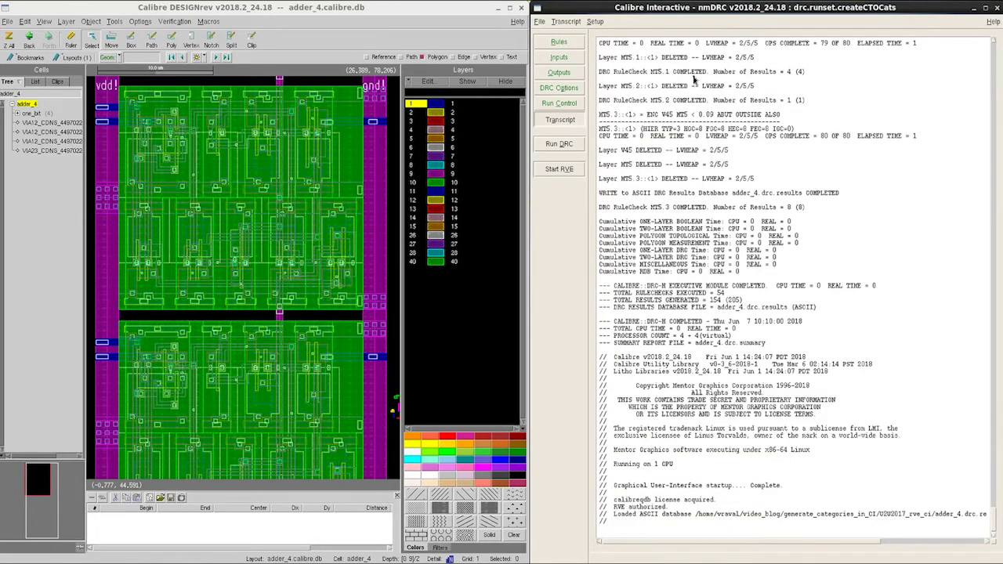
- Enable CTO file creation from Groups, Layers and Recipes in Rules > Outputs and rerun DRC
left_click(571, 43)
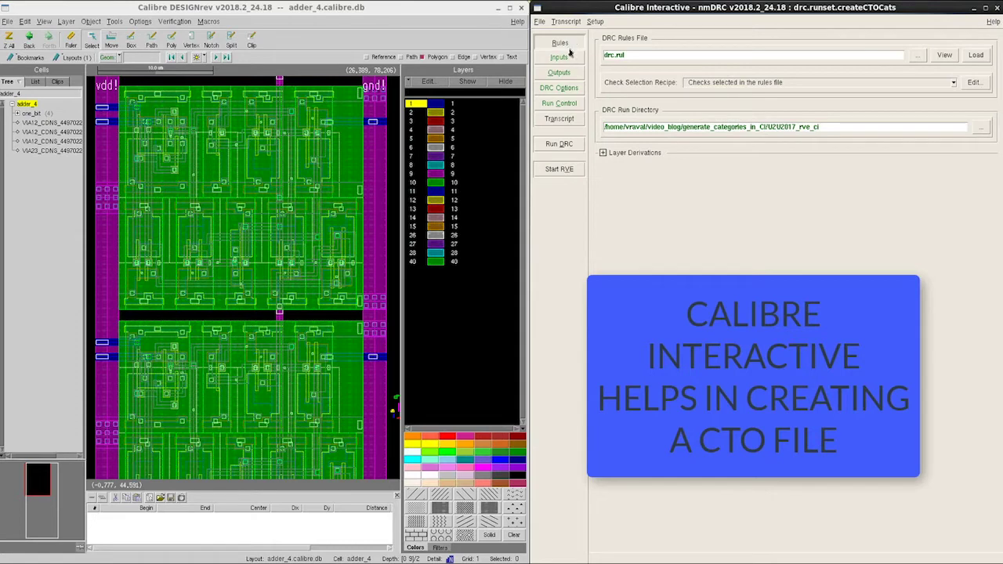
left_click(561, 74)
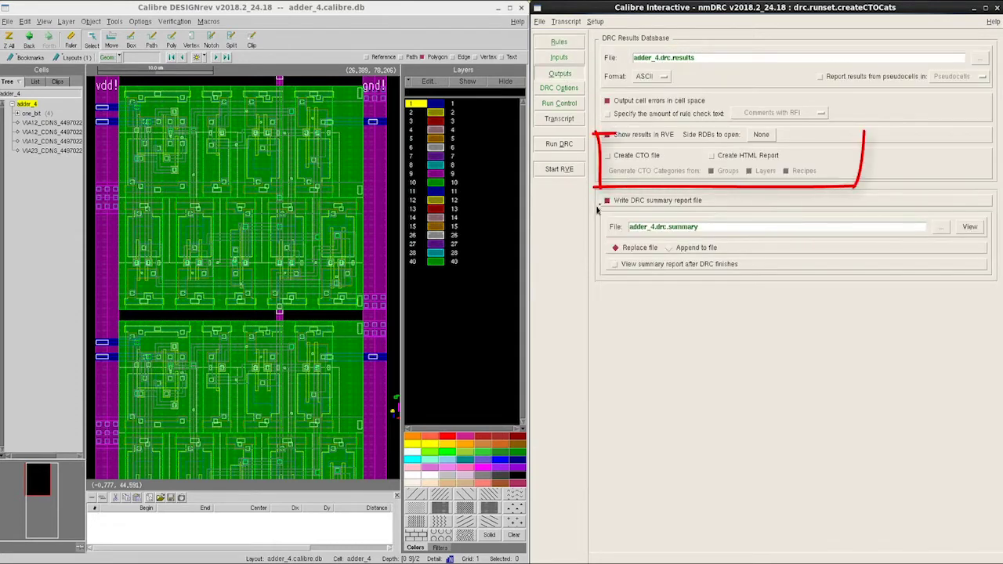
left_click(608, 157)
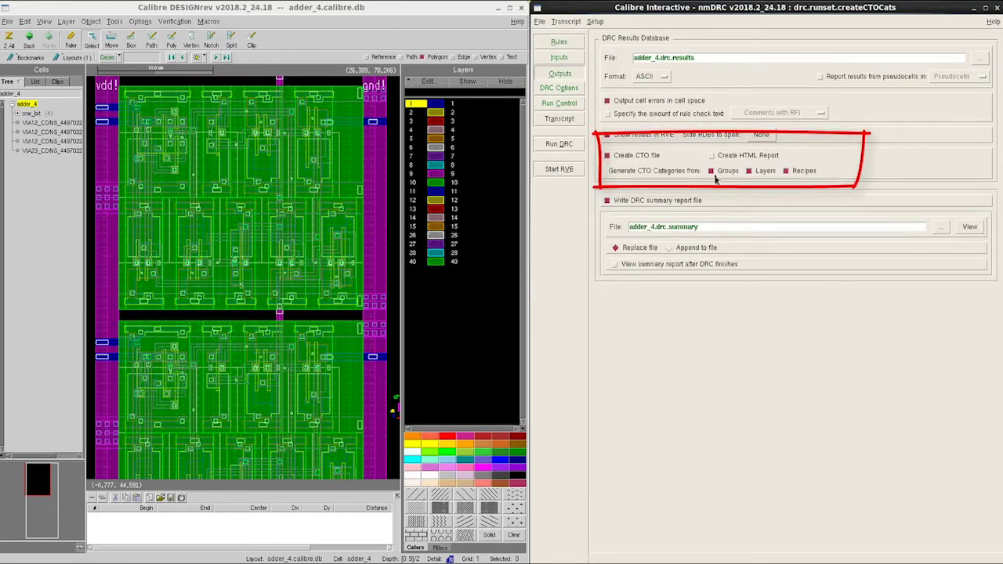
left_click(578, 144)
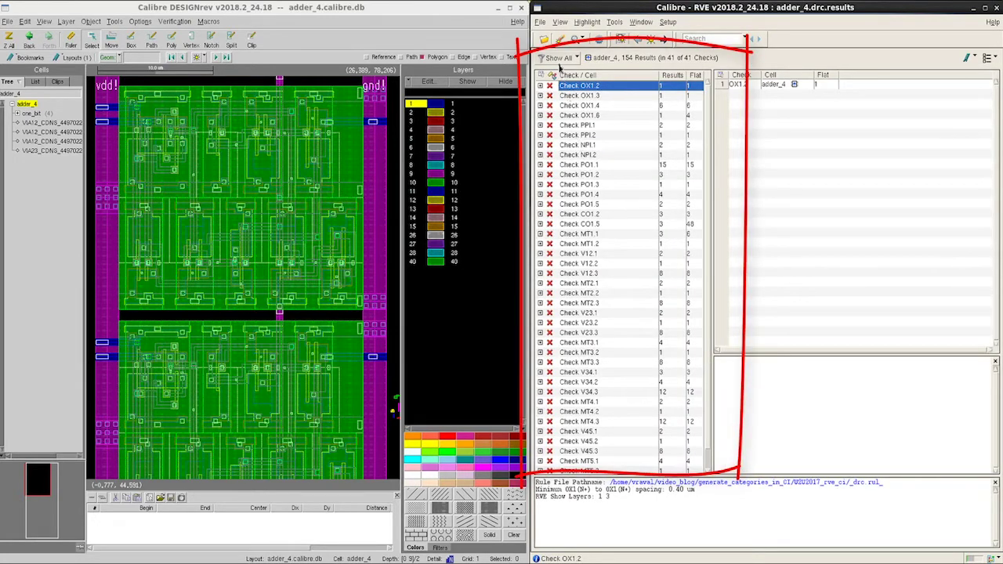
- Organize the checks by category and enlarge the Group pane to show every group
left_click(560, 61)
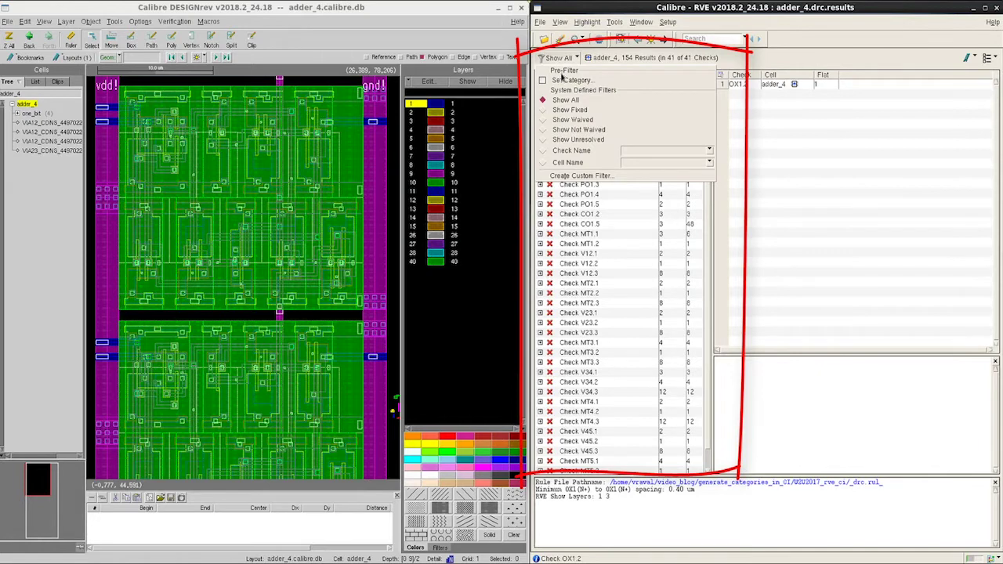
left_click(565, 79)
left_click_drag(620, 148, 625, 284)
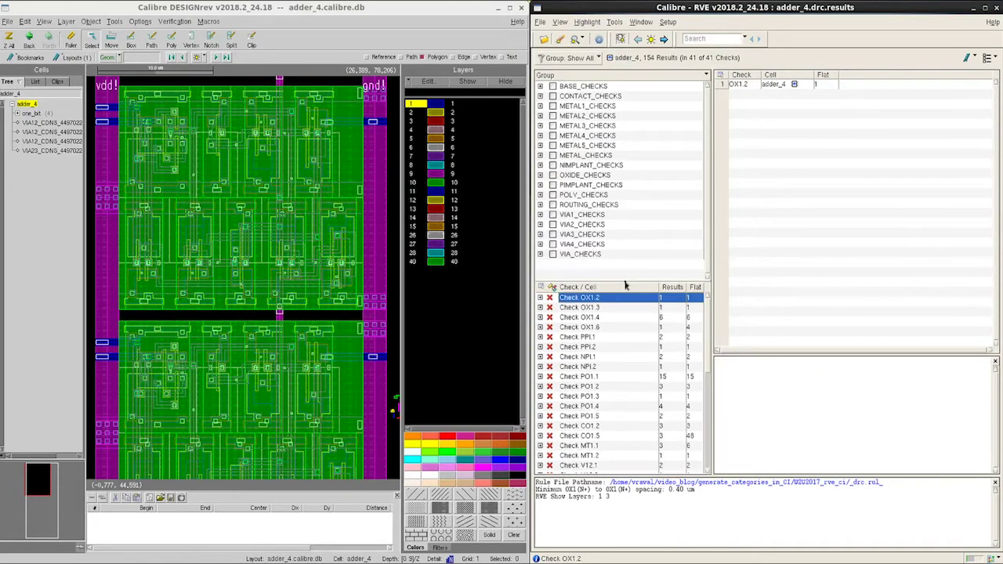
- Filter to BASE_CHECKS, then METAL1_CHECKS, clear both, and list the available category types
left_click(552, 86)
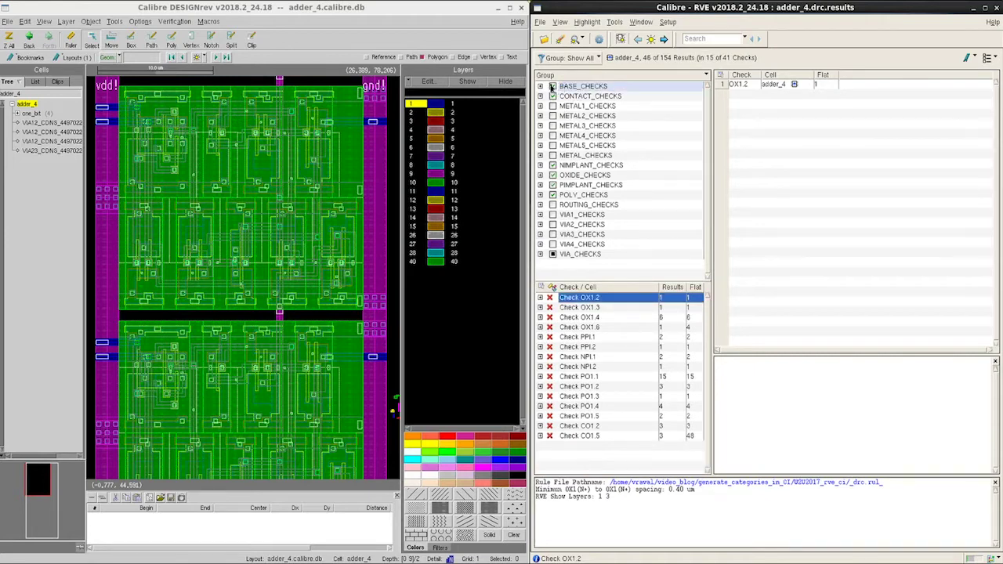
left_click(552, 86)
left_click(553, 107)
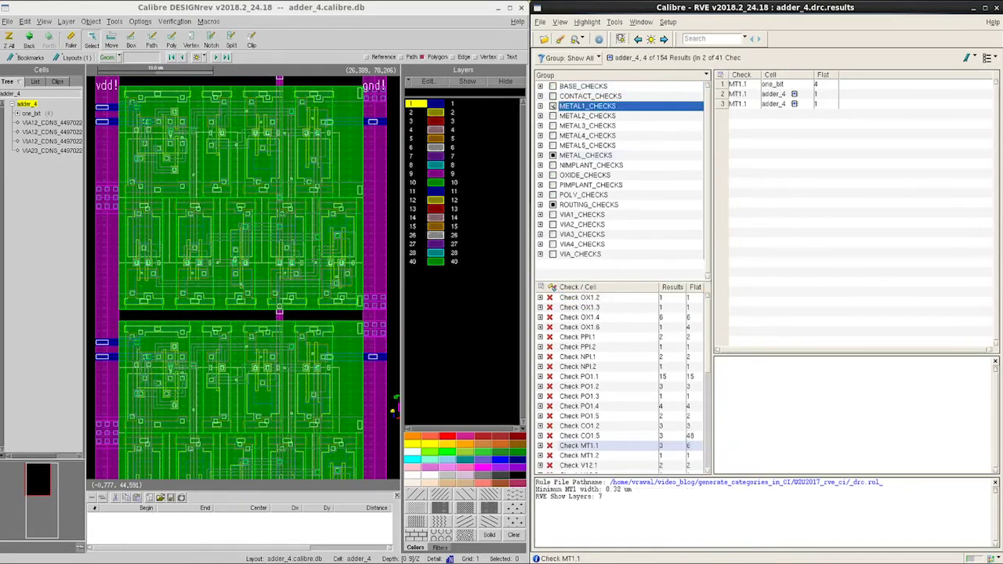
left_click(553, 106)
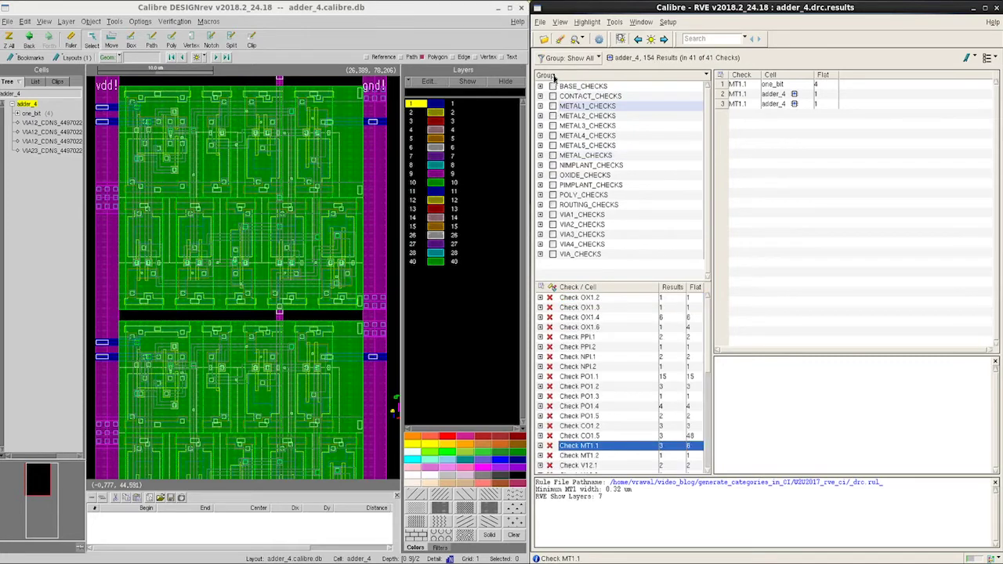
left_click(554, 75)
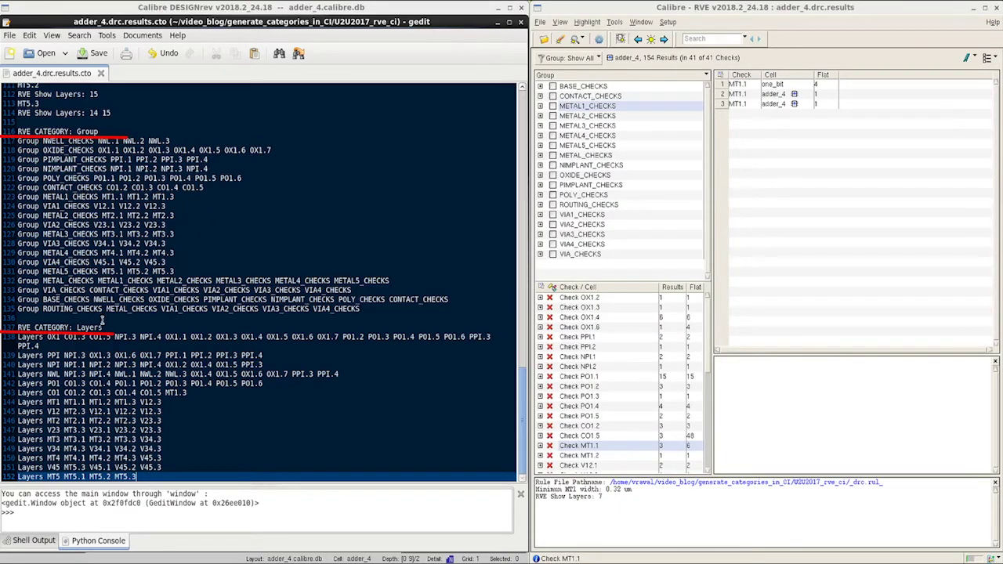
- Append an RVE CATEGORY: Recipe section 'Recipe CO M1 checks CO1.4 CO1.5 MT1.1' and save
key("Return")
key("Return")
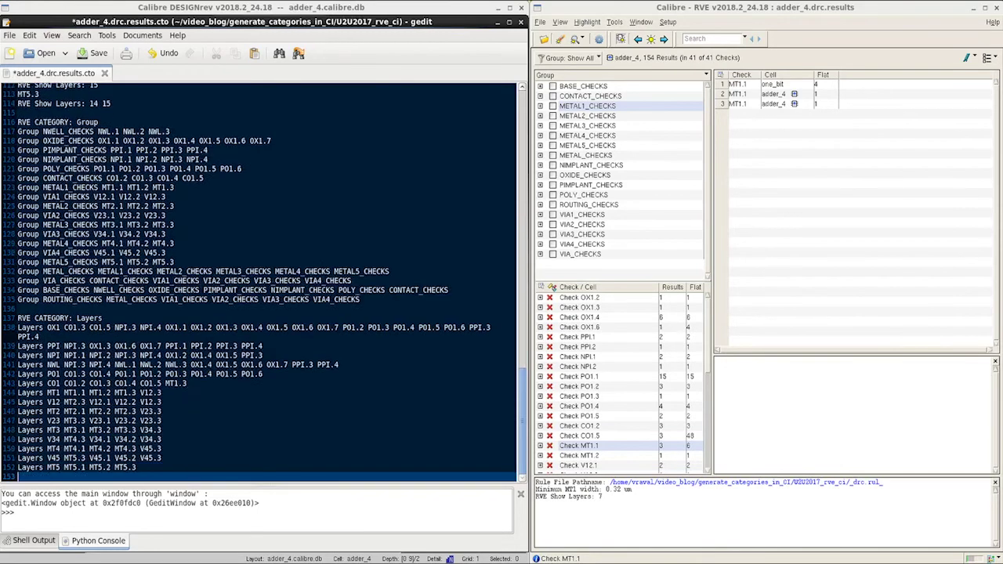
type("RVE CATEGORY: Recipe Recipe CO M1 checks CO1.4 CO1.5 MT1.1")
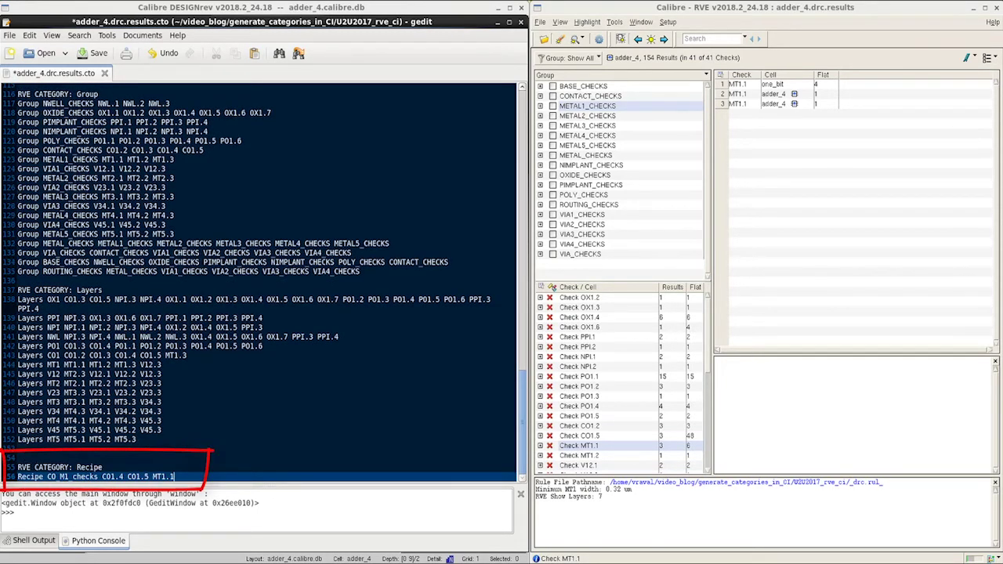
key("ctrl+s")
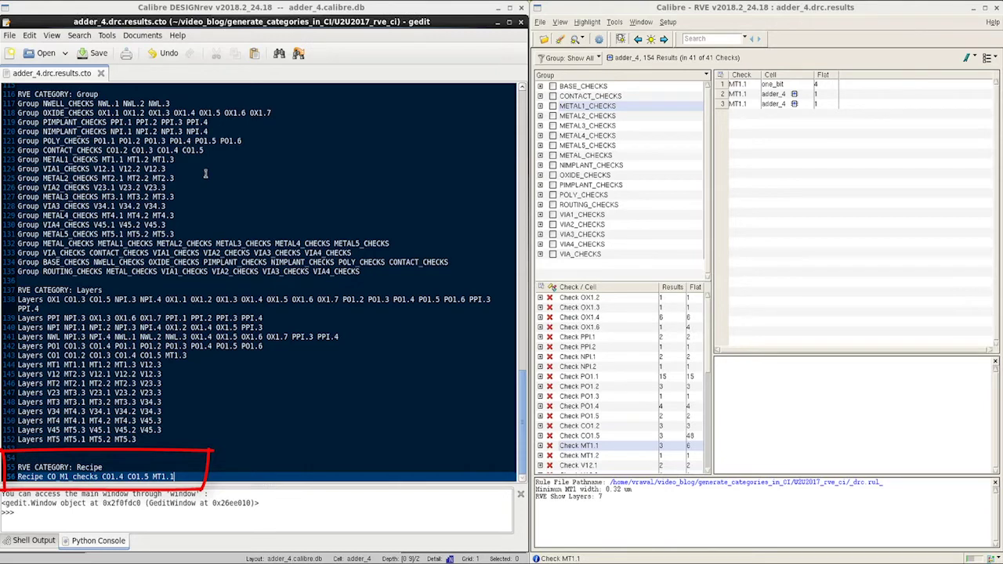
- Import adder_4.drc.results.cto via Tools > Import CTO File and confirm Recipe is a category type
left_click(614, 23)
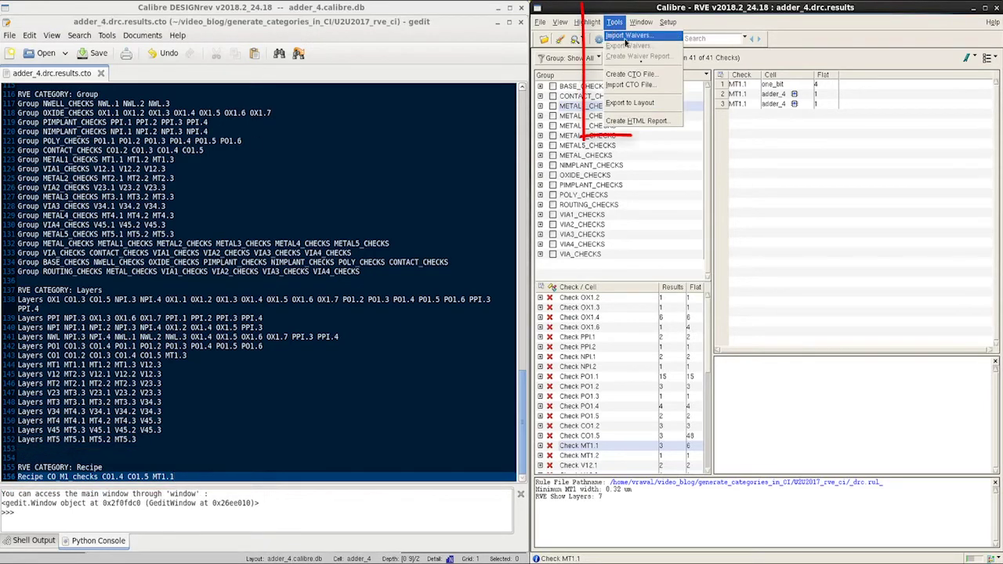
left_click(649, 91)
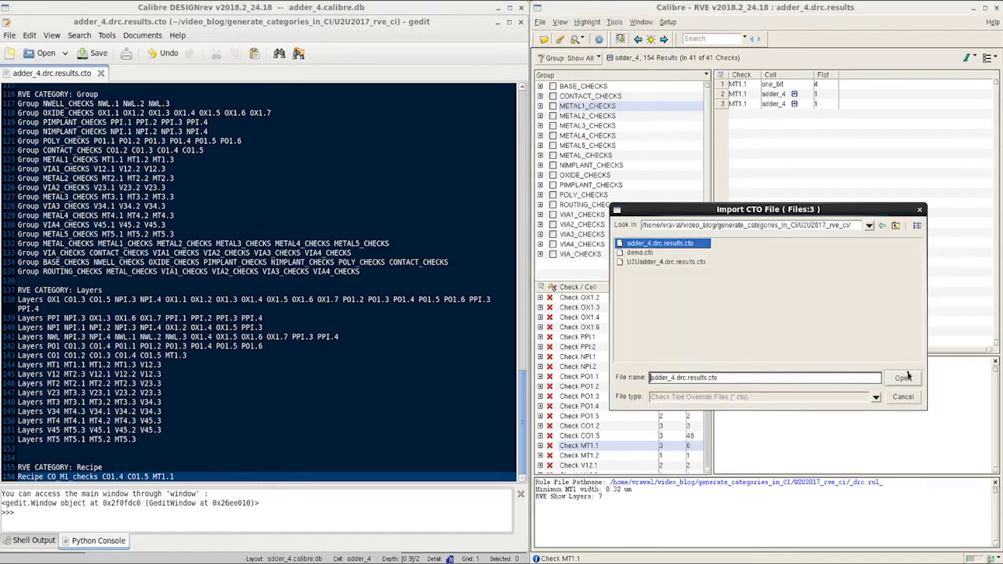
left_click(906, 381)
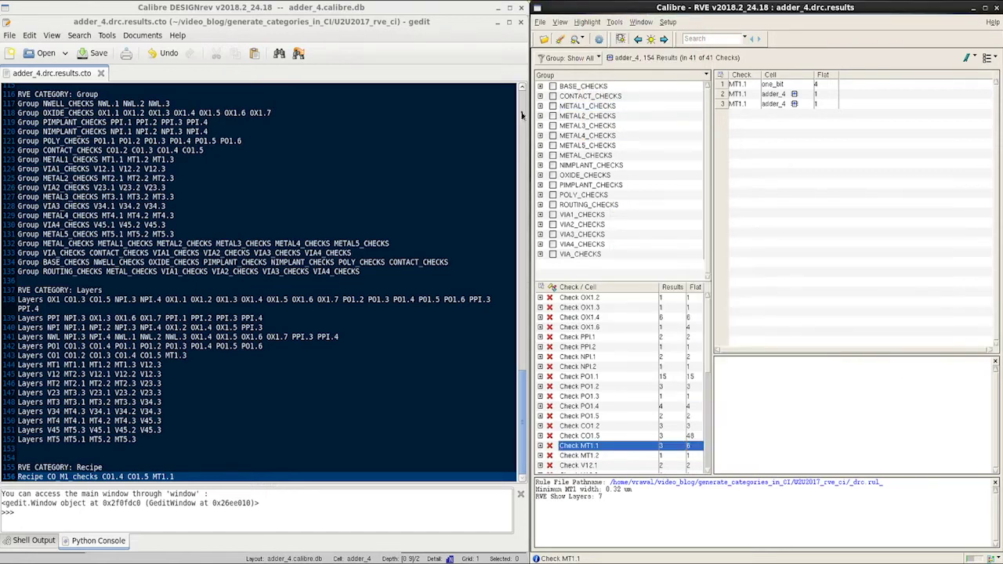
left_click(564, 76)
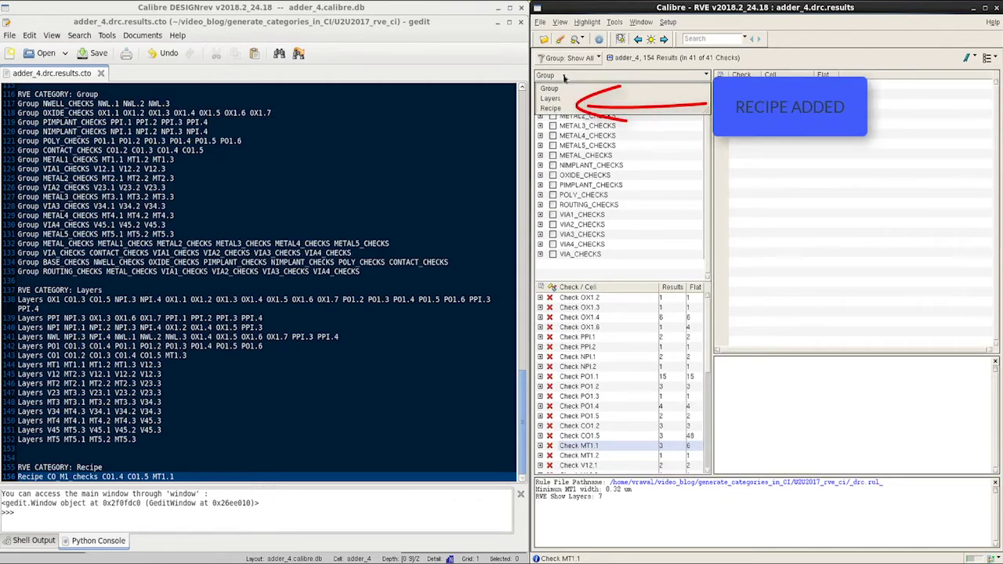
left_click(564, 76)
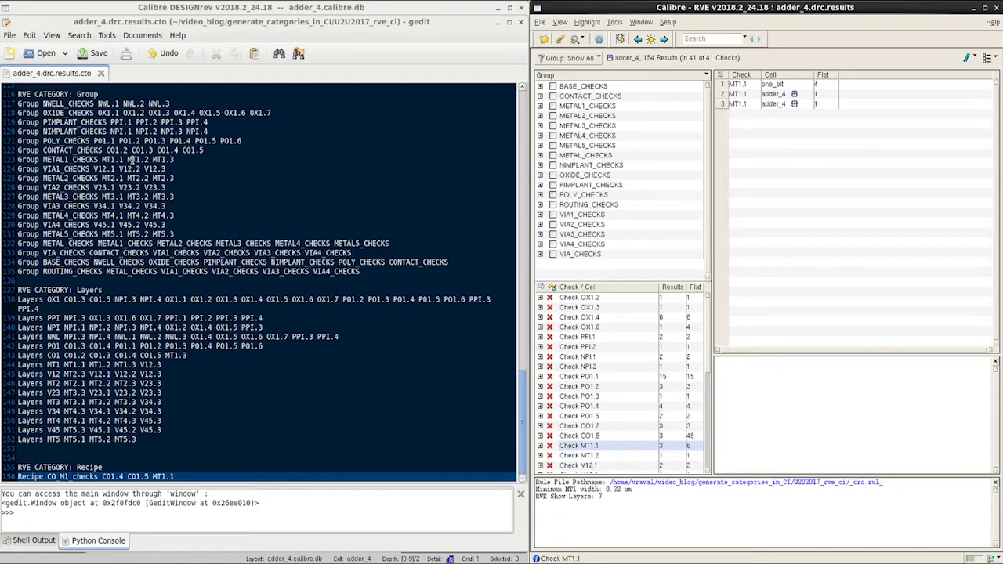
- Delete the VIA1_CHECKS through METAL5_CHECKS Group lines from the CTO file and save it
key("ctrl+z")
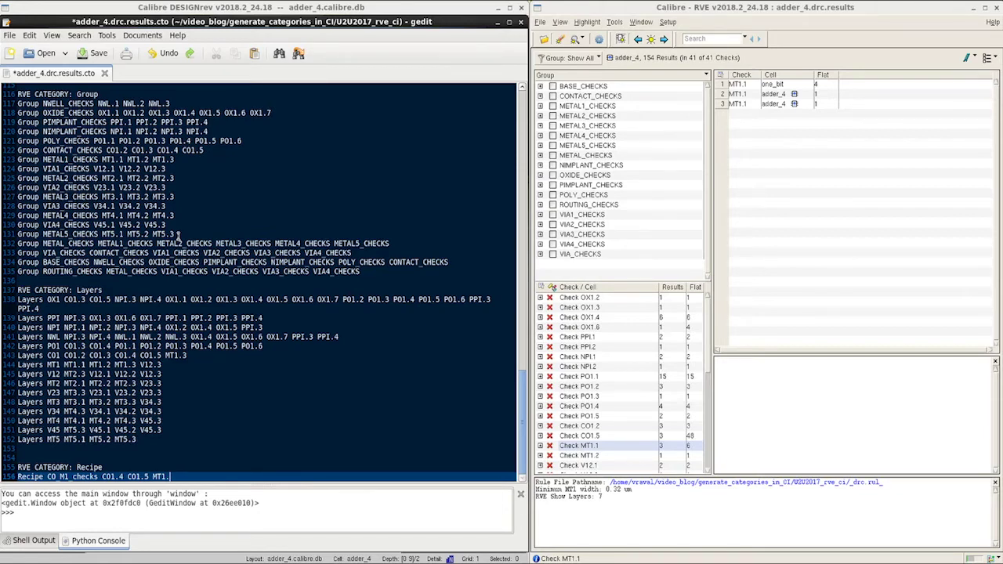
left_click_drag(179, 235, 17, 169)
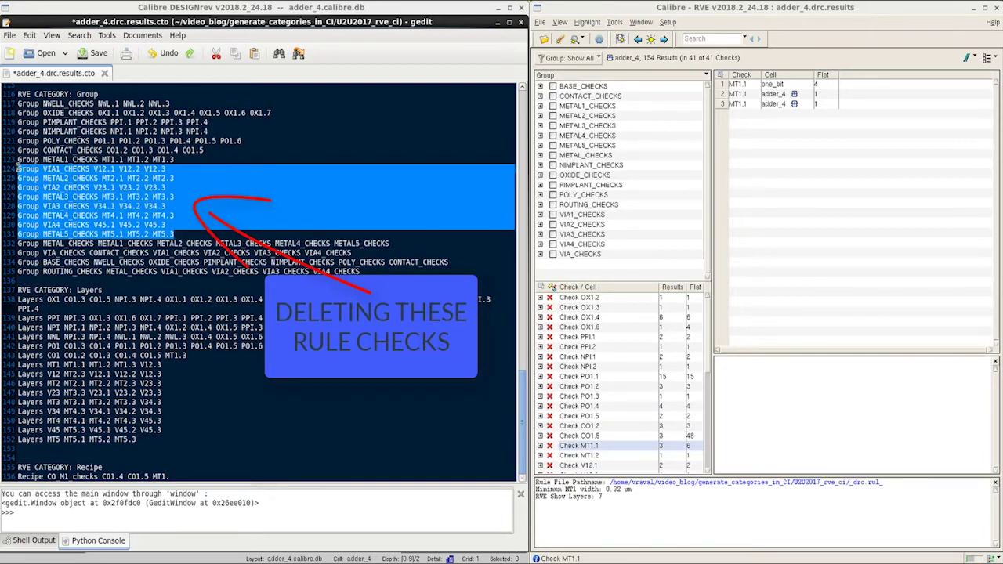
key("Delete")
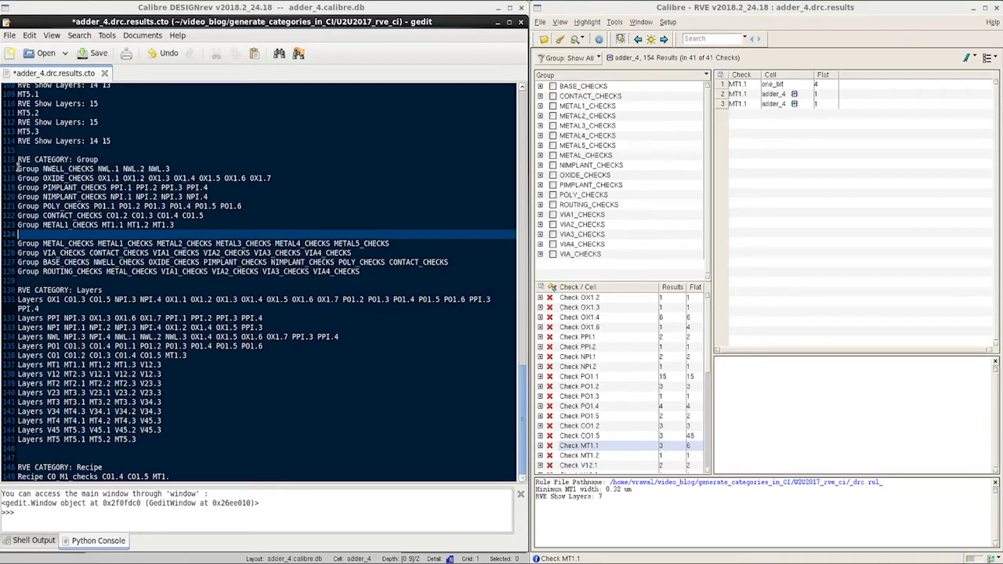
key("ctrl+s")
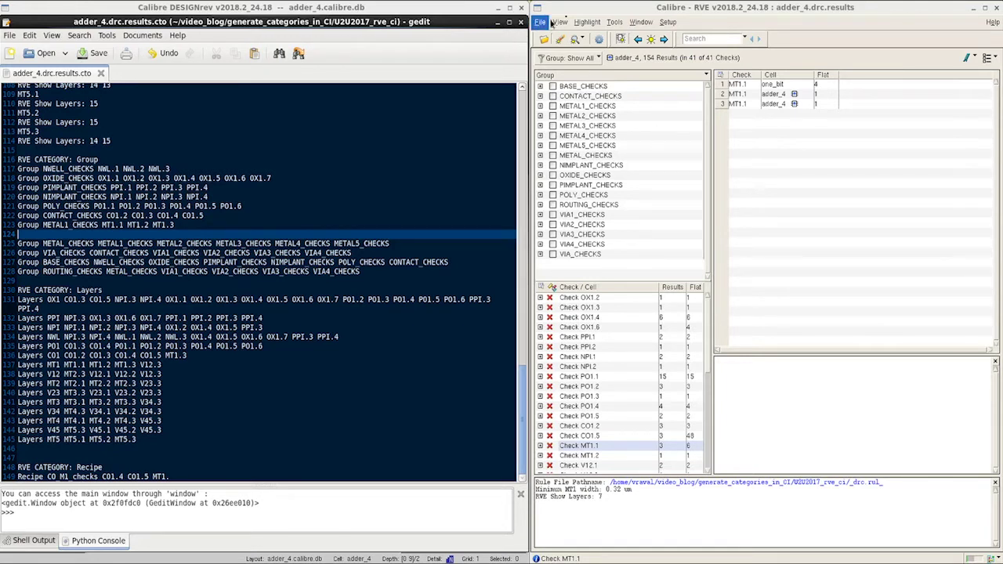
- Re-import the trimmed adder_4.drc.results.cto so the Group pane shows ten categories
left_click(615, 22)
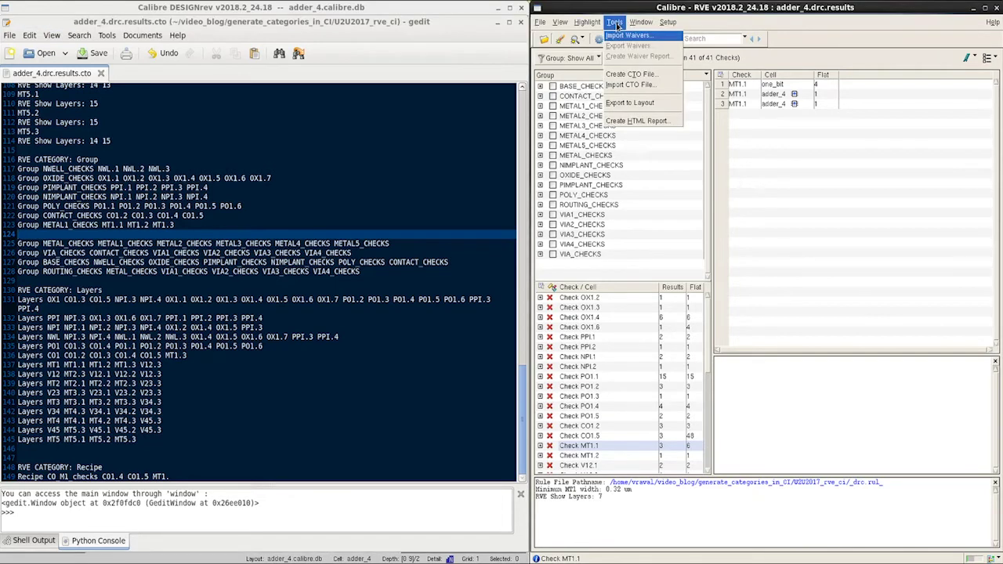
left_click(629, 85)
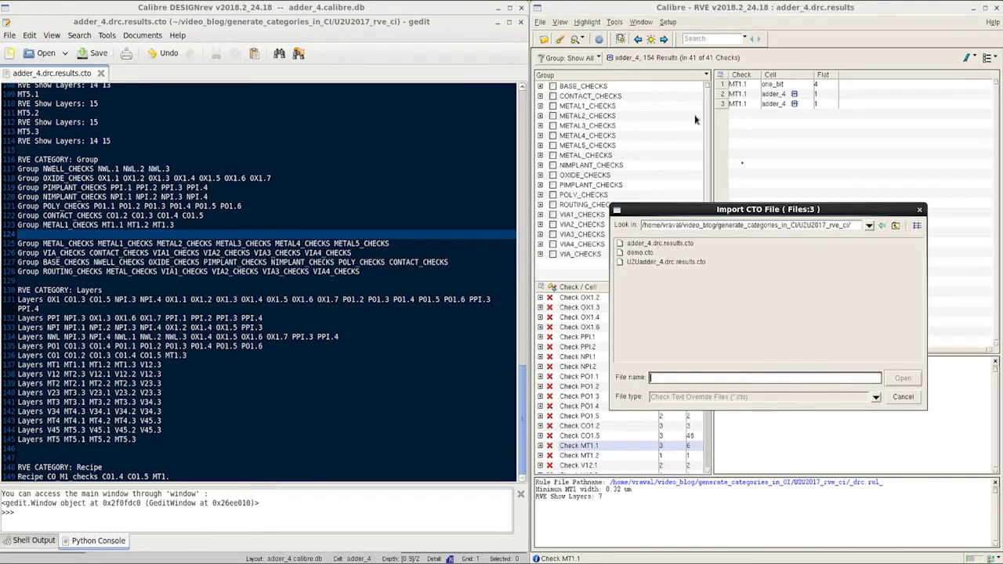
left_click(687, 247)
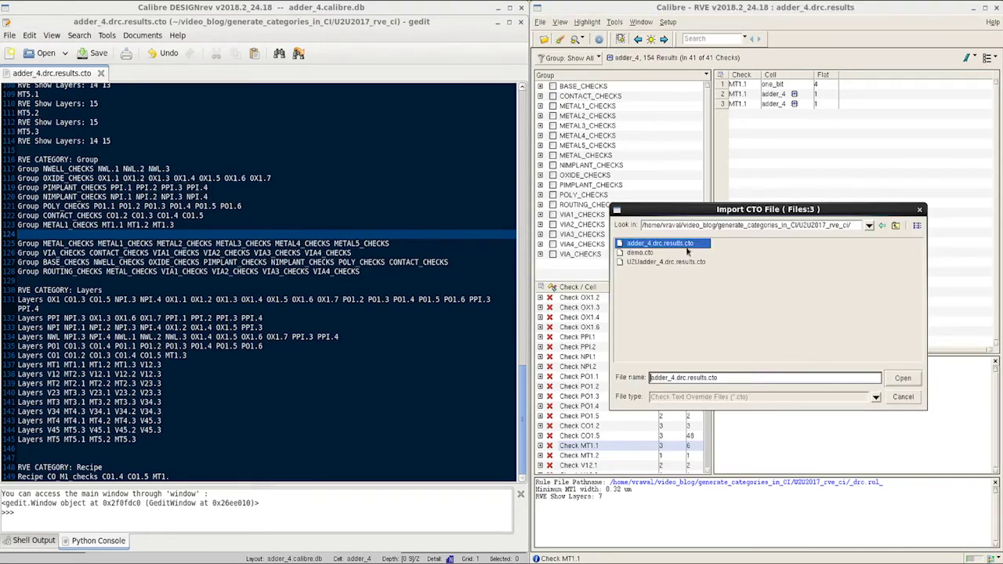
left_click(903, 379)
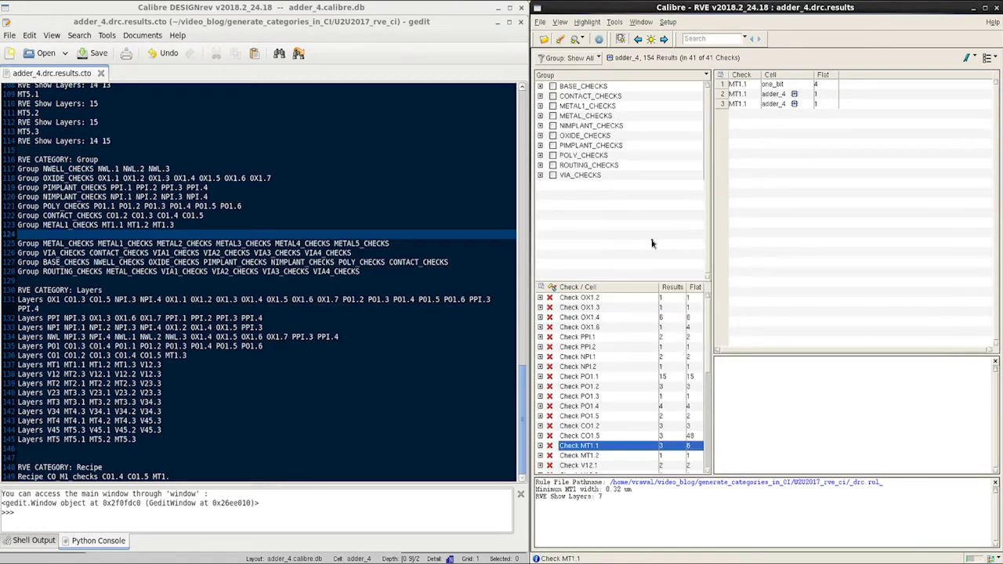